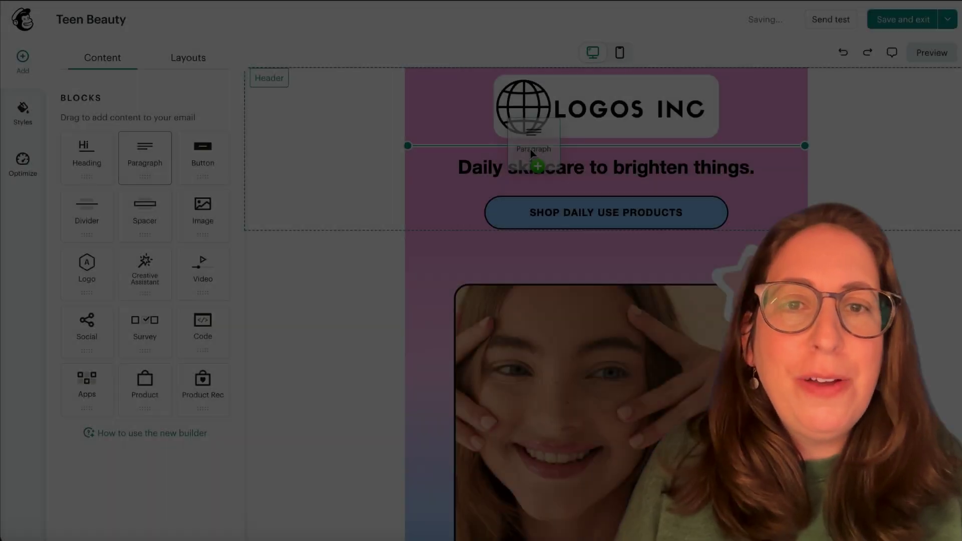
Paste the tagline 'Daily skincare to brighten things.' into the new text block under the logo.
text(Daily skincare to brighten things.)
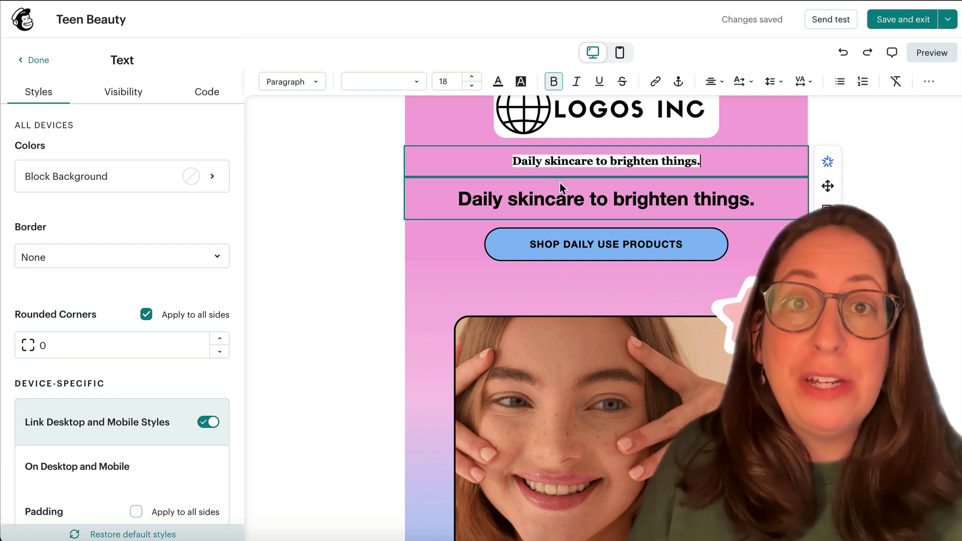
Make the tagline a Heading 1 and restore default styles so it shows in Helvetica, size 31.
click(545, 167)
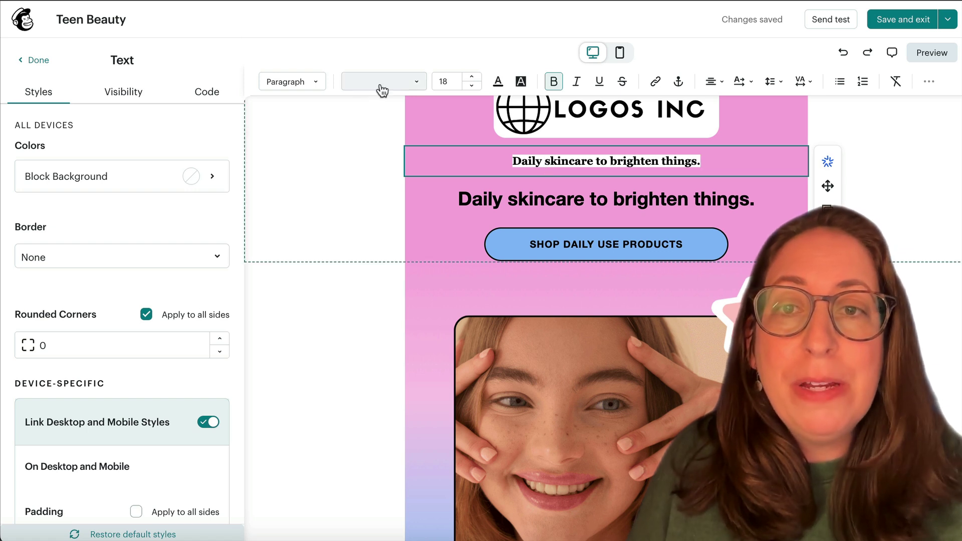
click(382, 87)
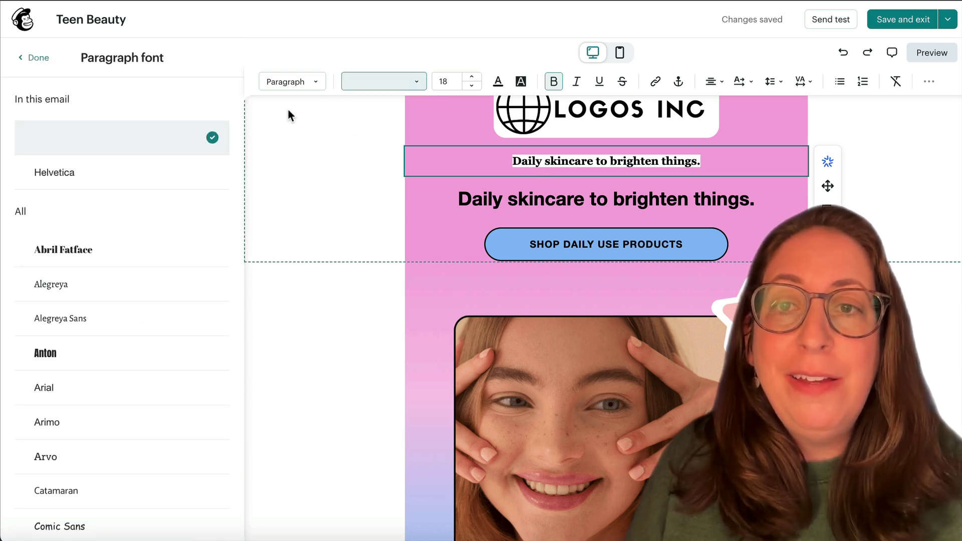
click(289, 82)
click(295, 109)
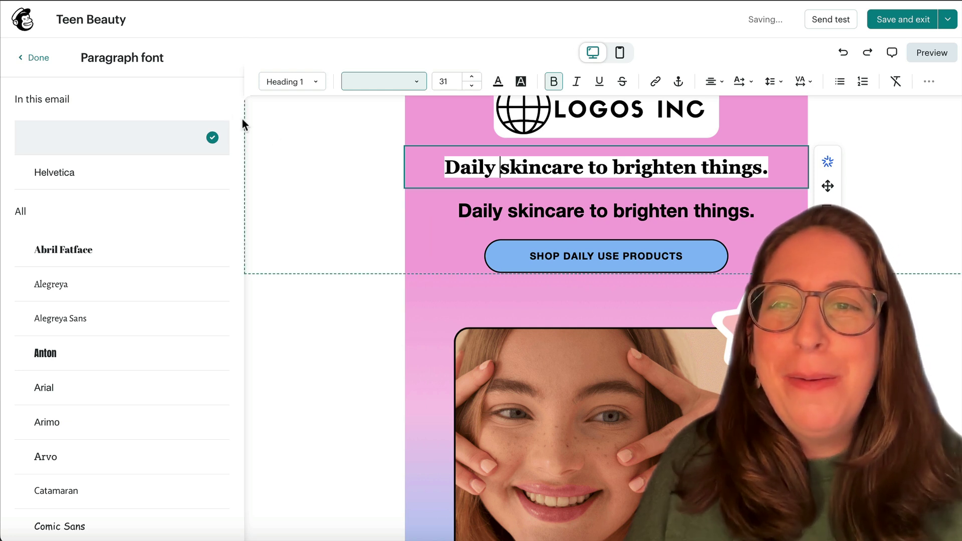
click(45, 60)
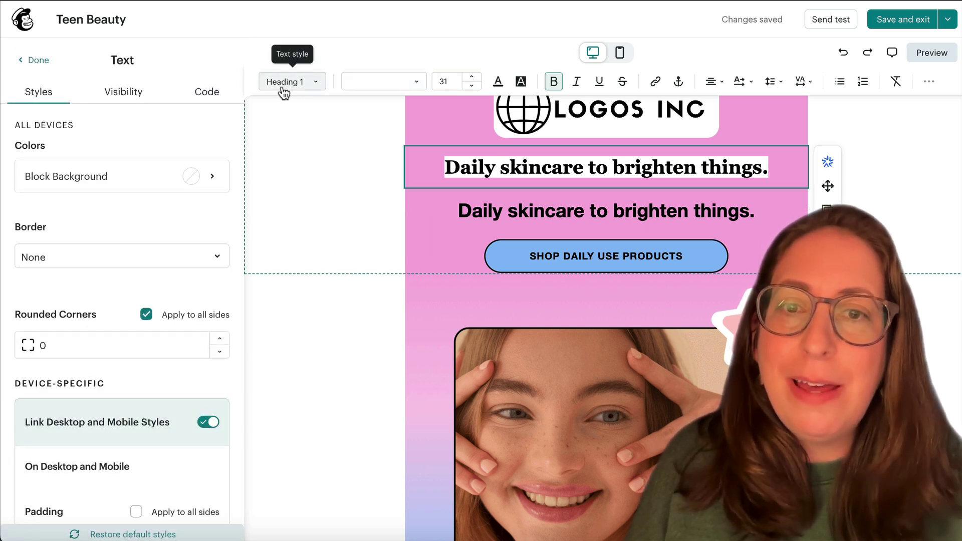
click(124, 535)
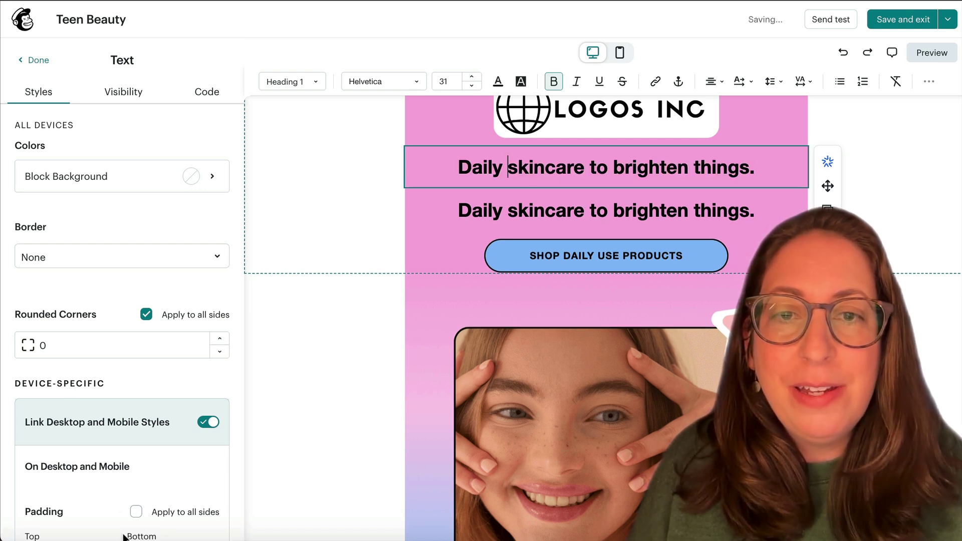
Add a paragraph block between the headings with the pasted 'Here's a link:' text in default styling.
click(378, 185)
drag(131, 143, 566, 188)
text(Here's a link: http://www.springaheadmedia.com)
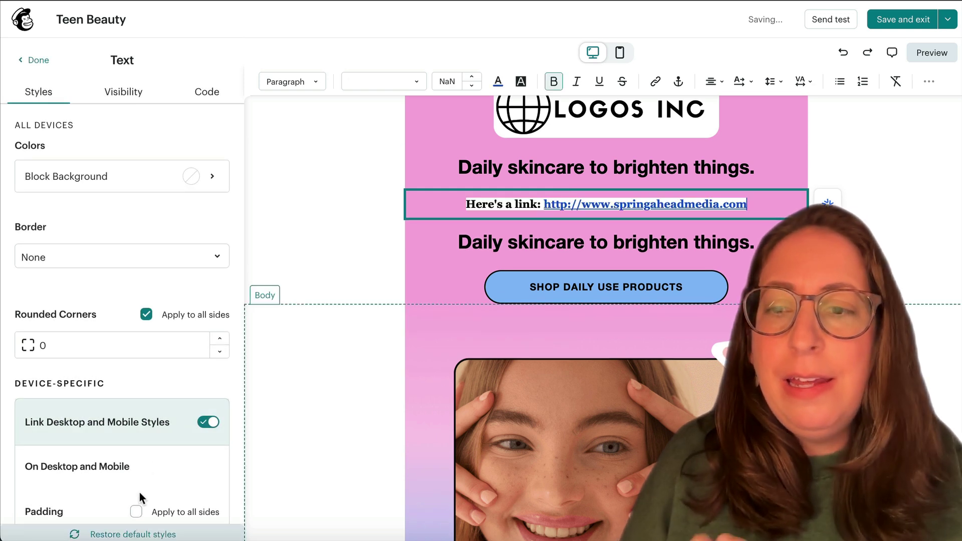
click(130, 536)
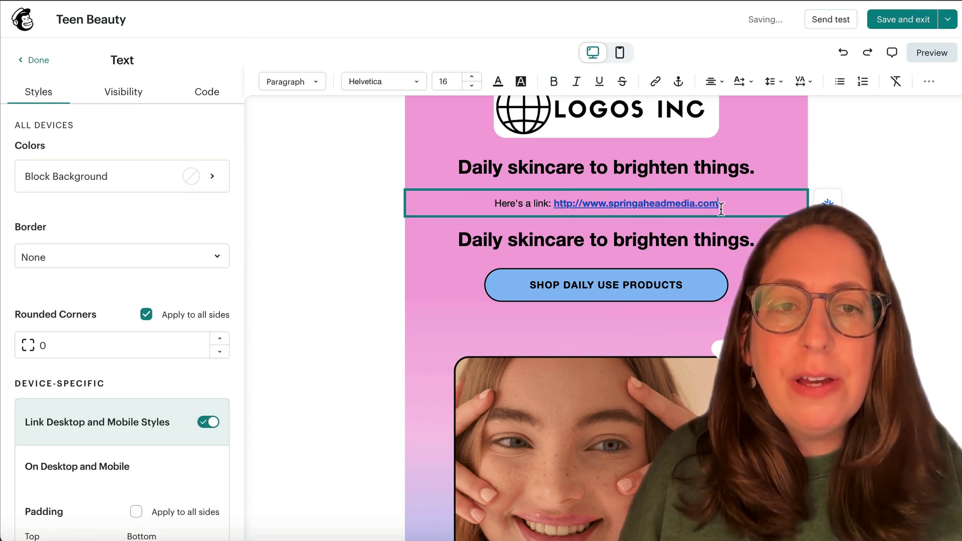
Replace the URL's link with the springaheadmedia address, set to open in a new tab.
drag(720, 207, 554, 206)
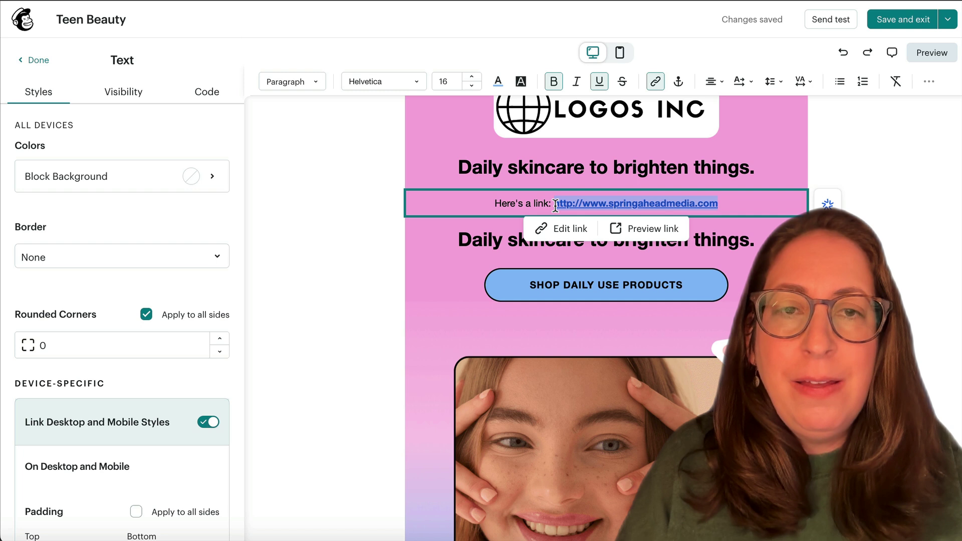
click(655, 82)
click(667, 197)
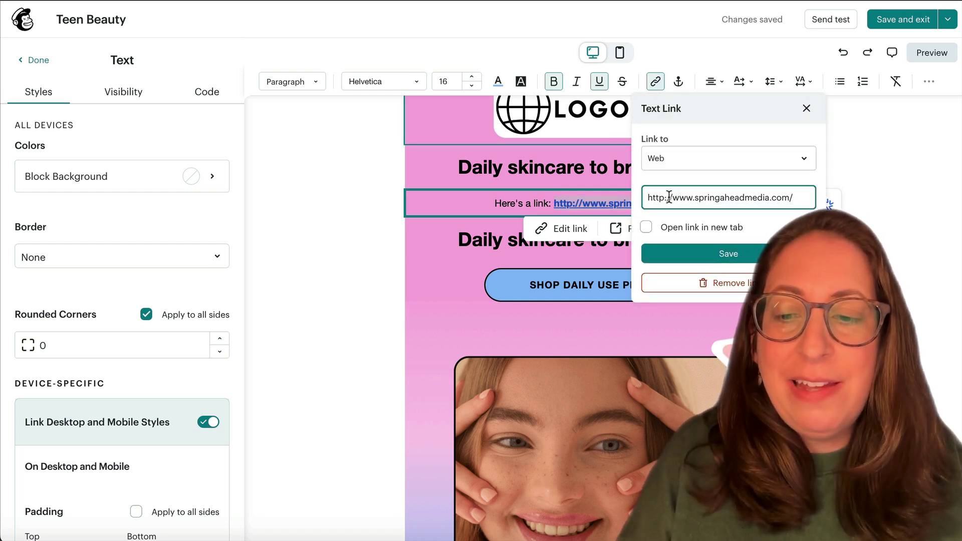
triple_click(669, 198)
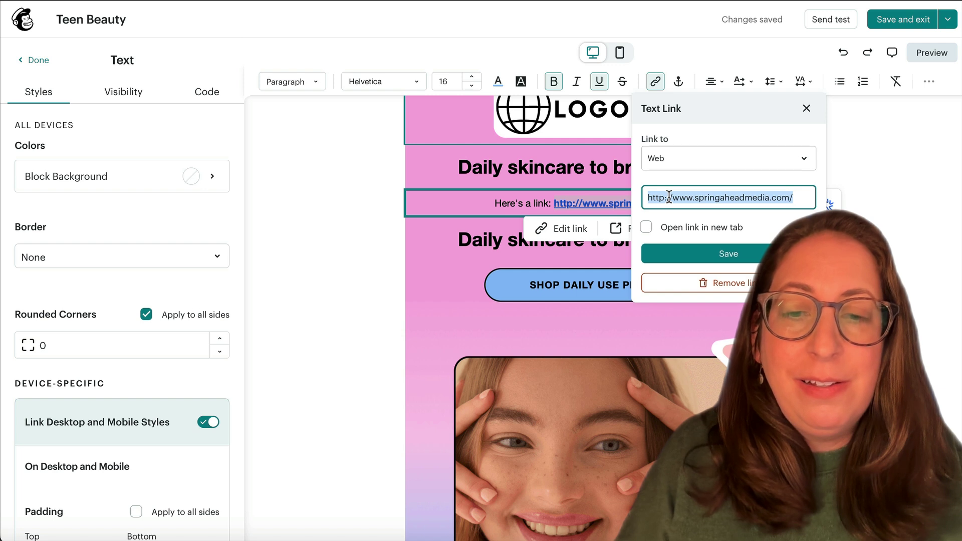
click(686, 295)
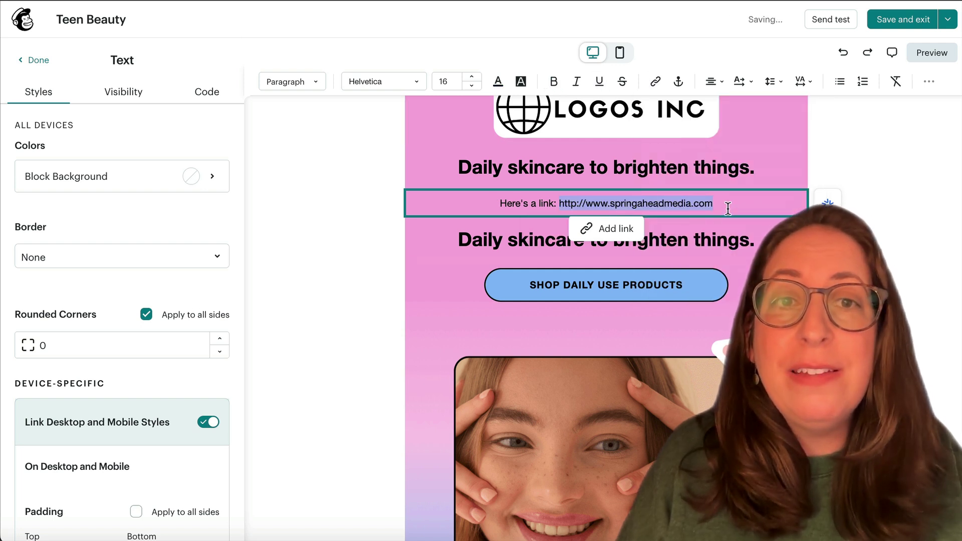
click(655, 81)
text(http://www.springheartmedia.com)
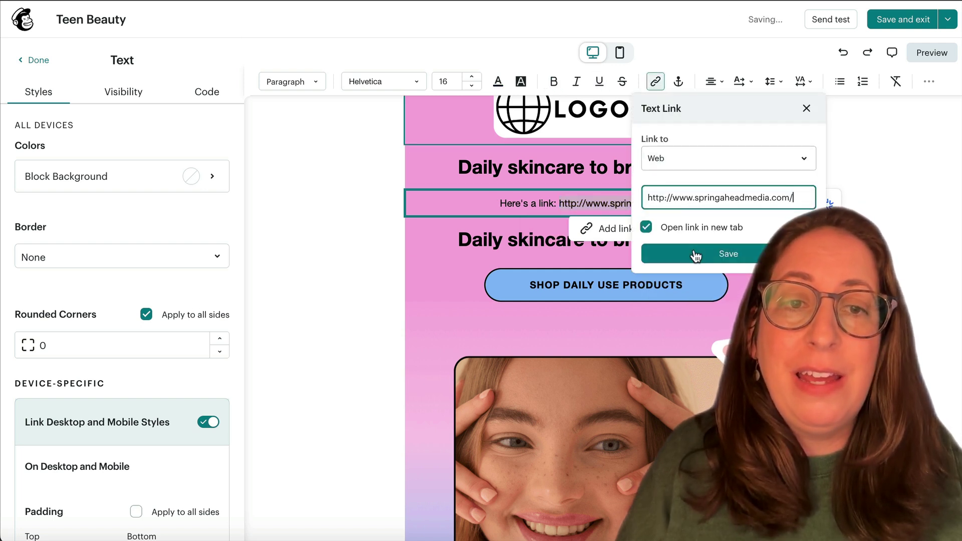
click(694, 254)
click(372, 246)
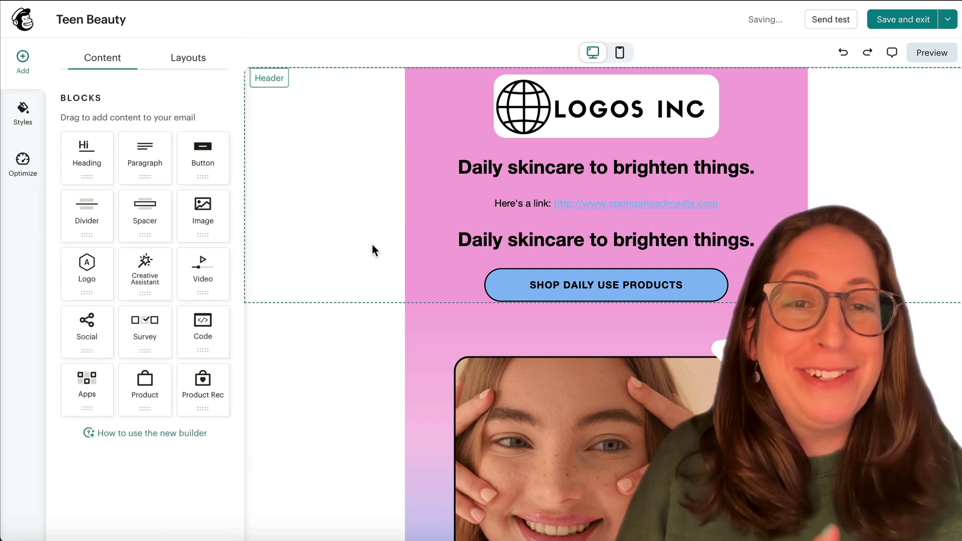
Set the email-wide link colour to black in Styles.
click(22, 113)
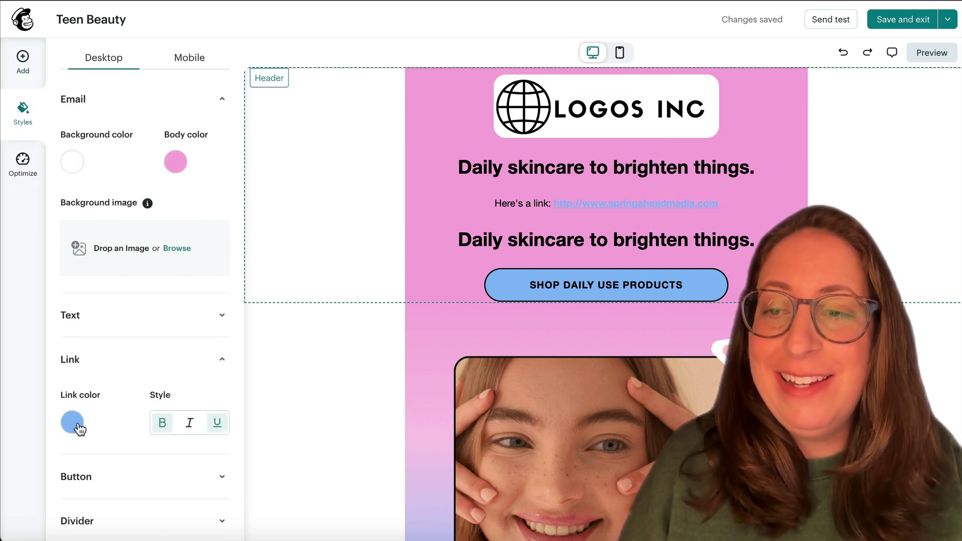
click(72, 422)
click(133, 123)
click(322, 182)
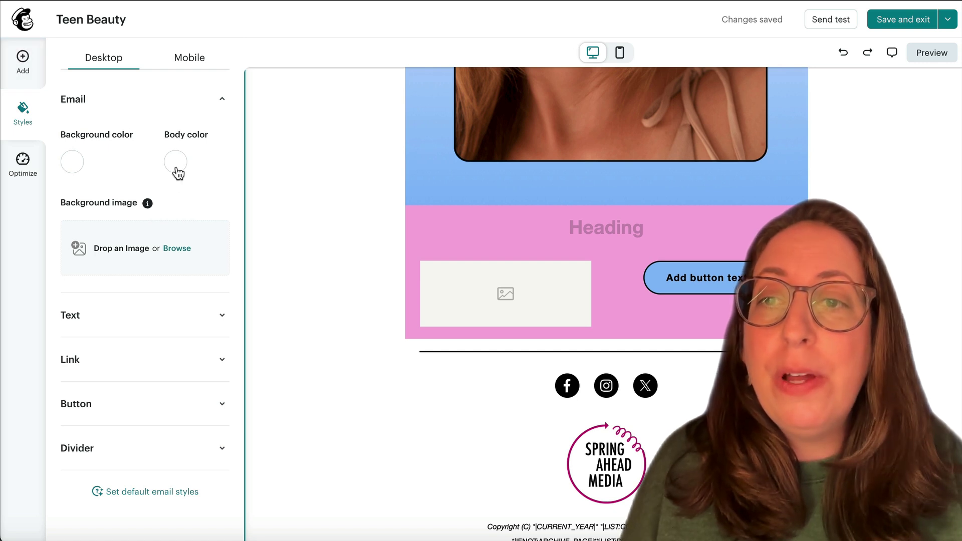
scroll(435, 214, up, 10)
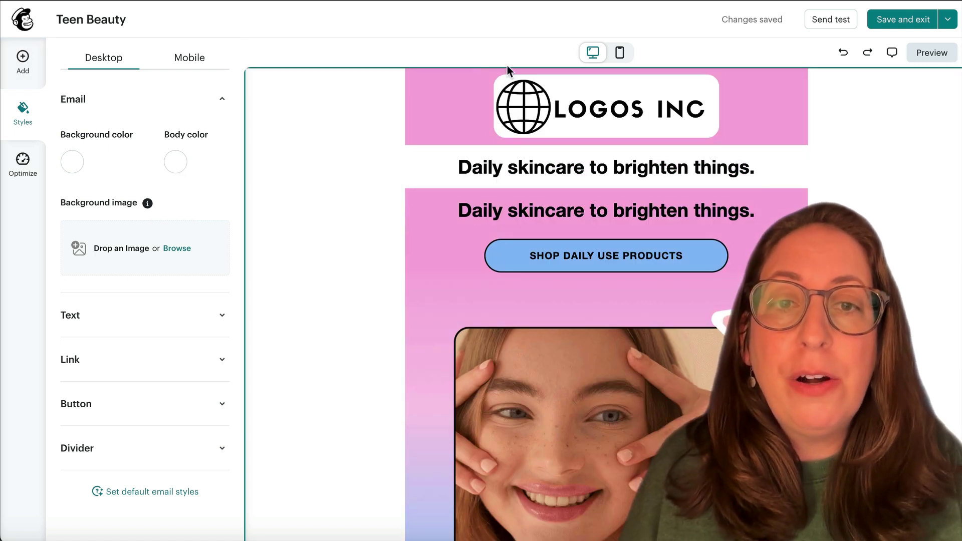
Keep the email background colour white after briefly trying black.
click(23, 82)
click(23, 111)
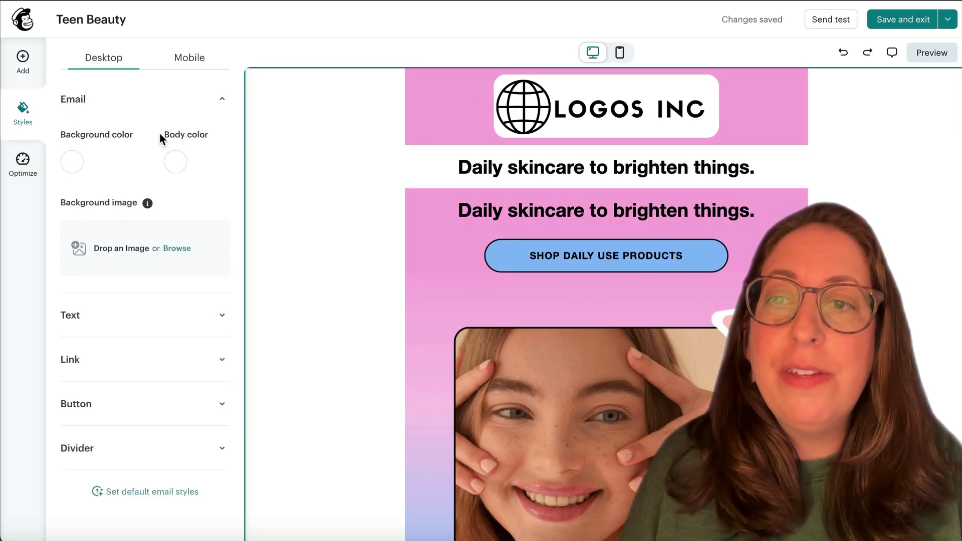
click(73, 161)
click(133, 129)
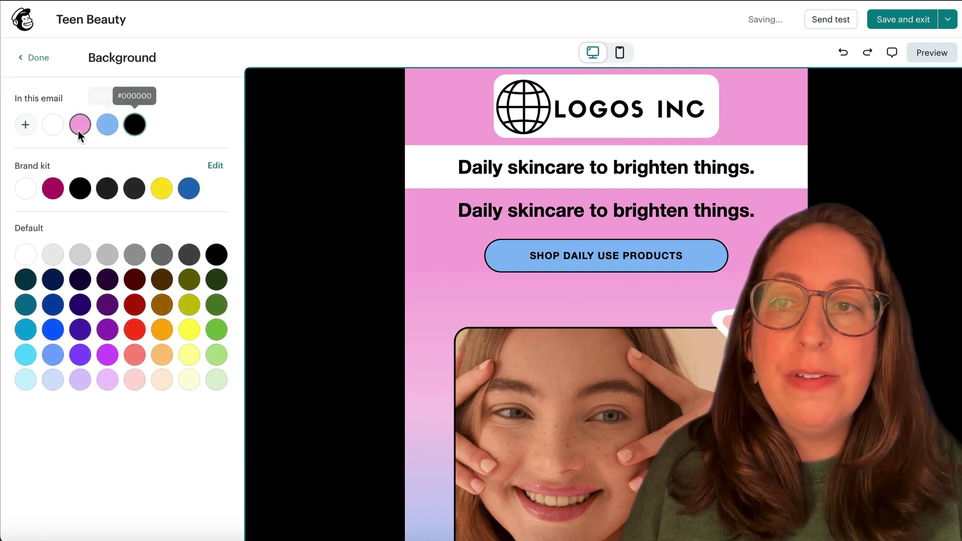
click(52, 124)
click(36, 58)
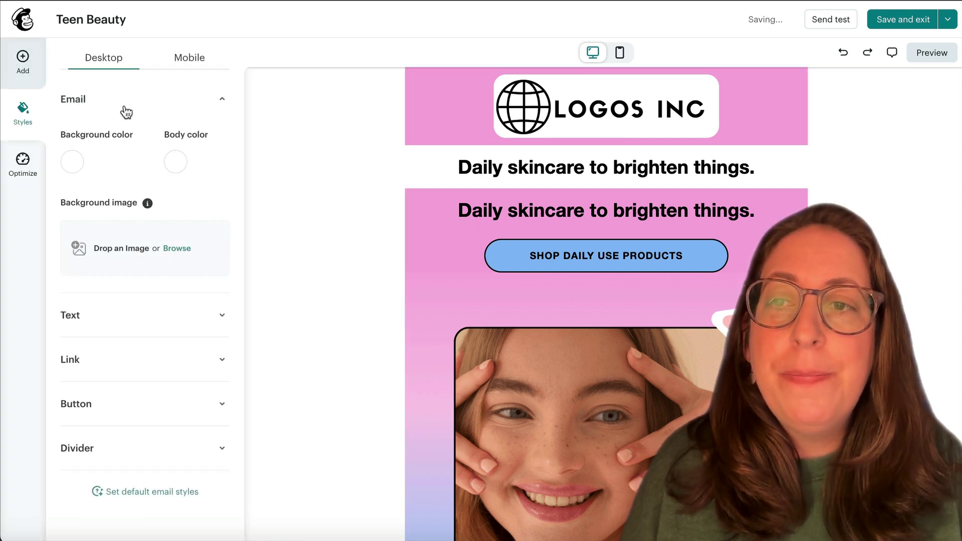
Set the body colour to white after trying blue and yellow.
click(176, 162)
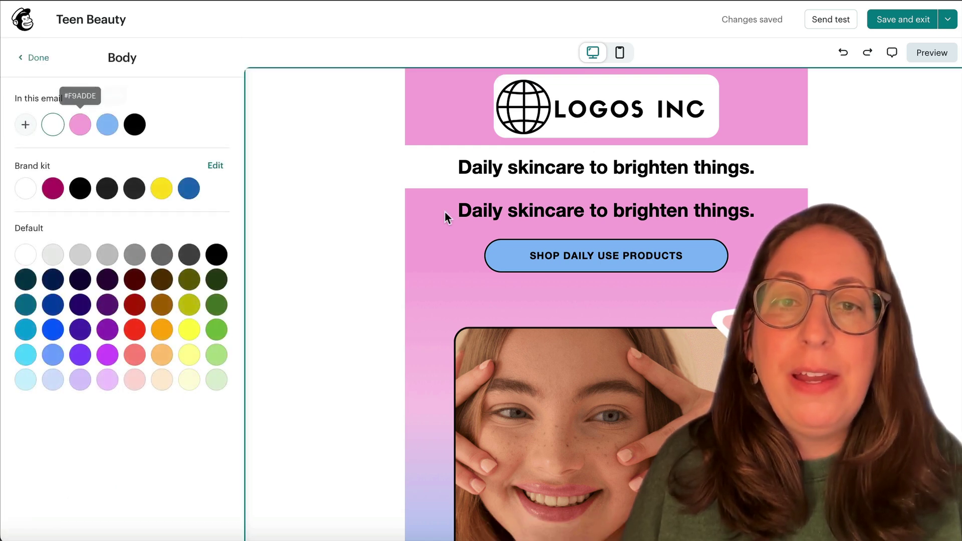
scroll(499, 233, down, 13)
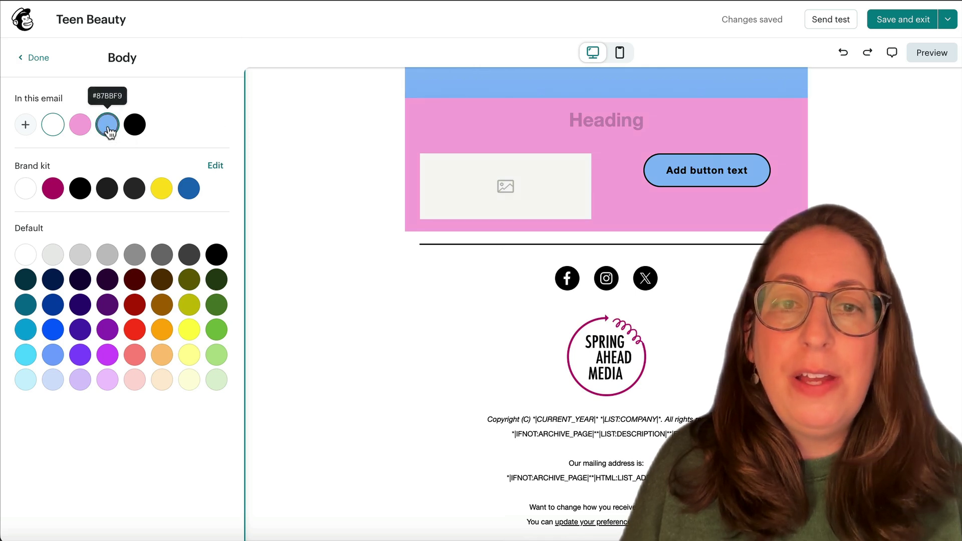
click(108, 128)
click(169, 196)
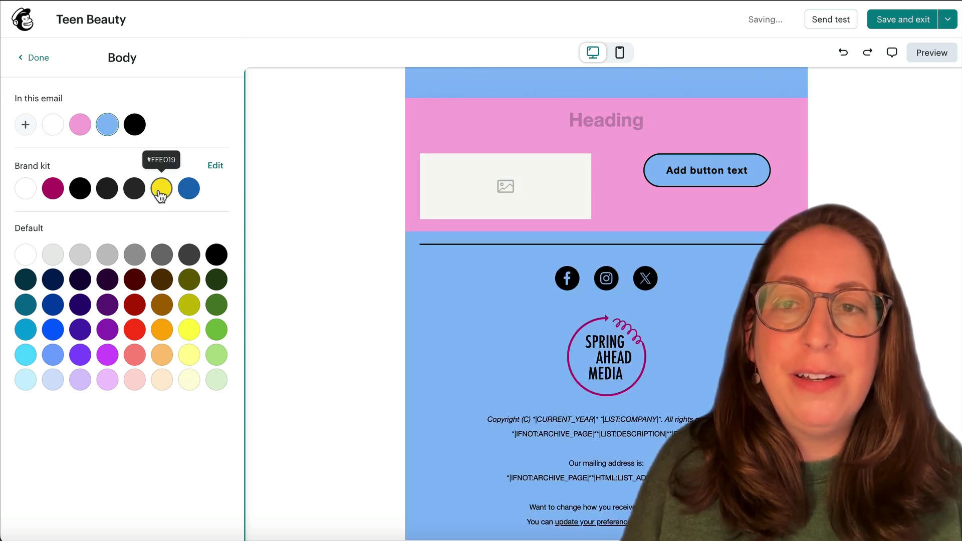
scroll(437, 235, up, 15)
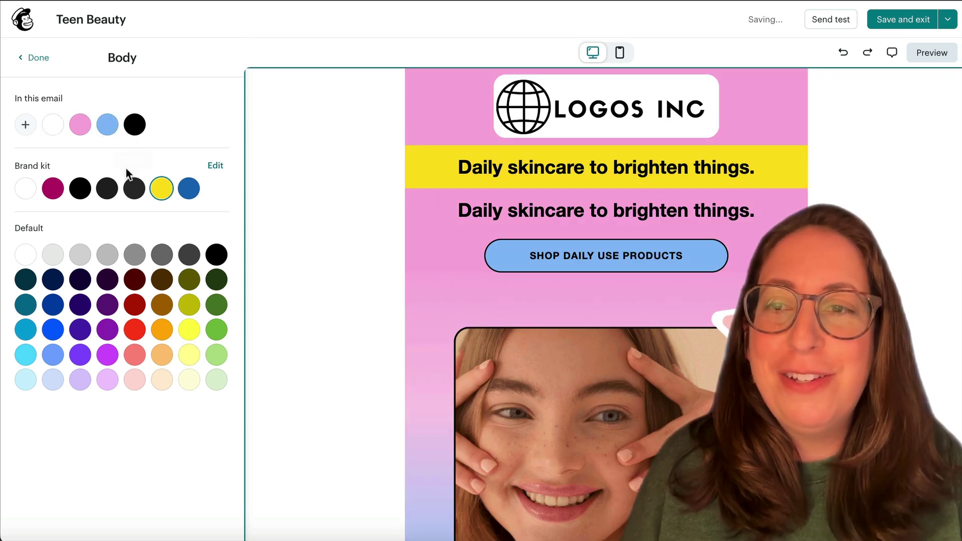
click(58, 134)
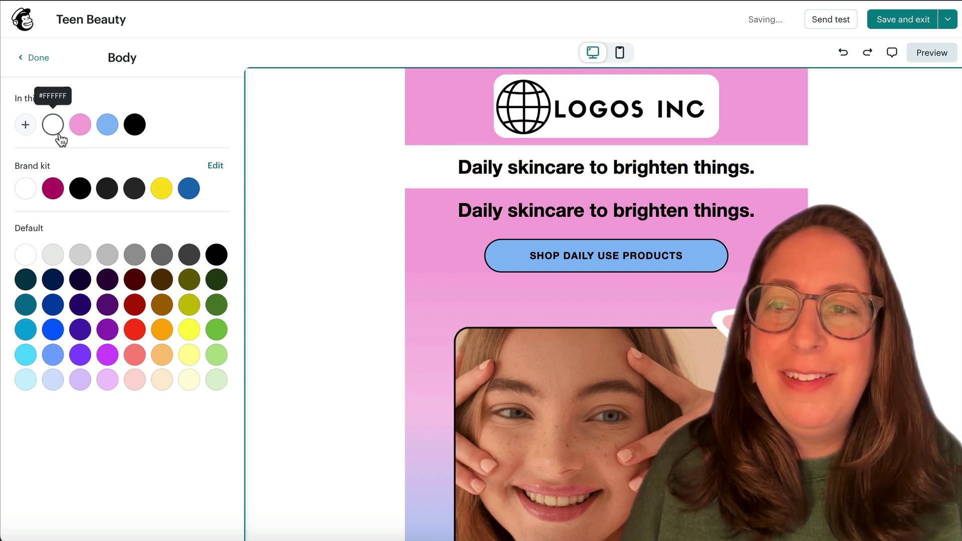
click(32, 58)
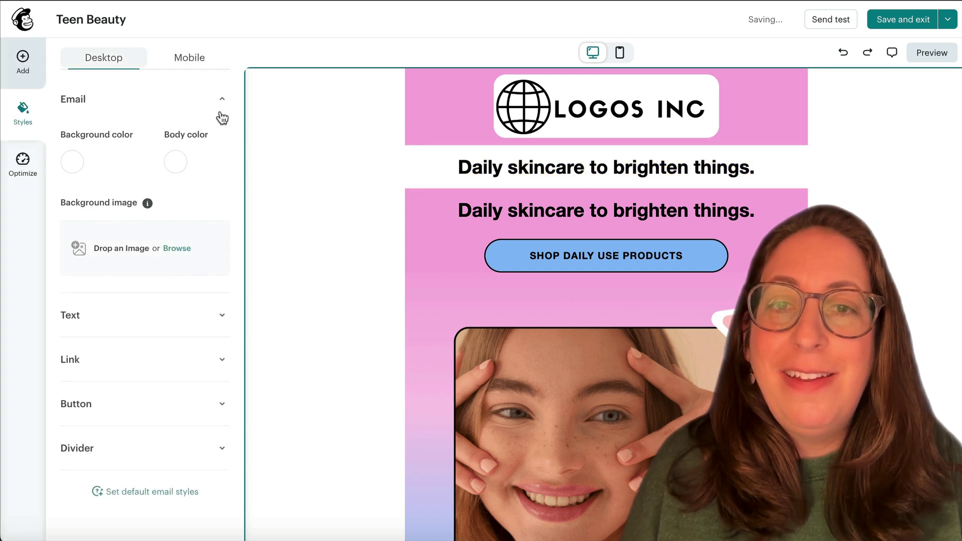
Make the Header section's background transparent and its content background blue #87BBF9.
click(315, 172)
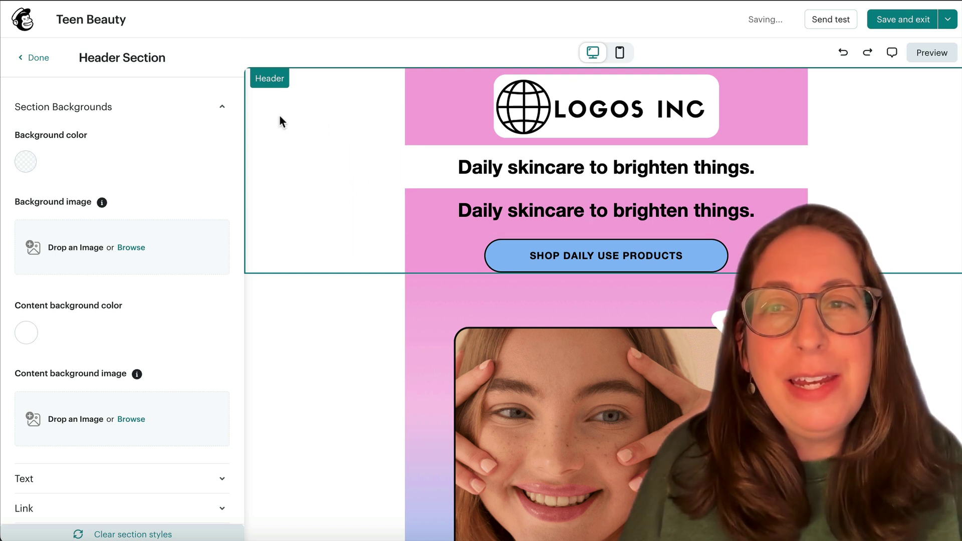
click(25, 164)
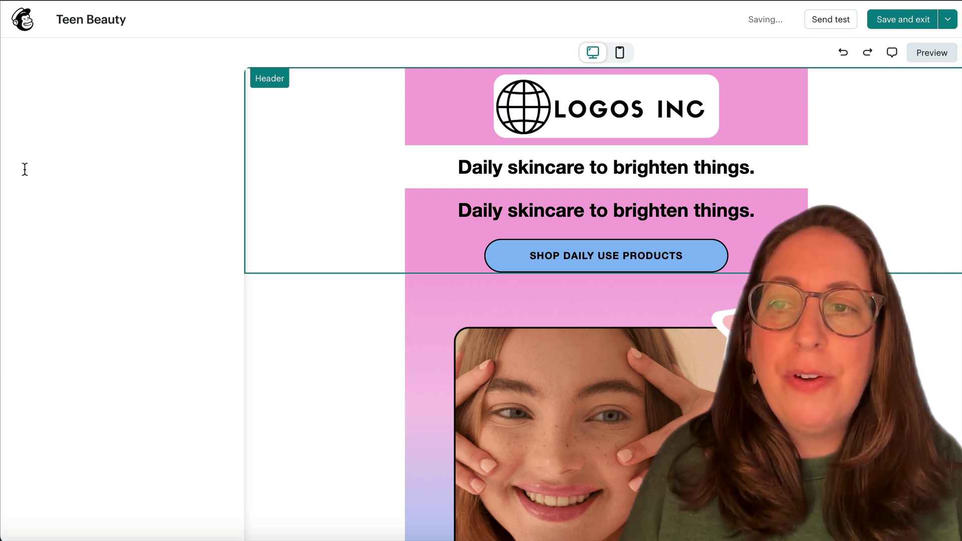
click(111, 130)
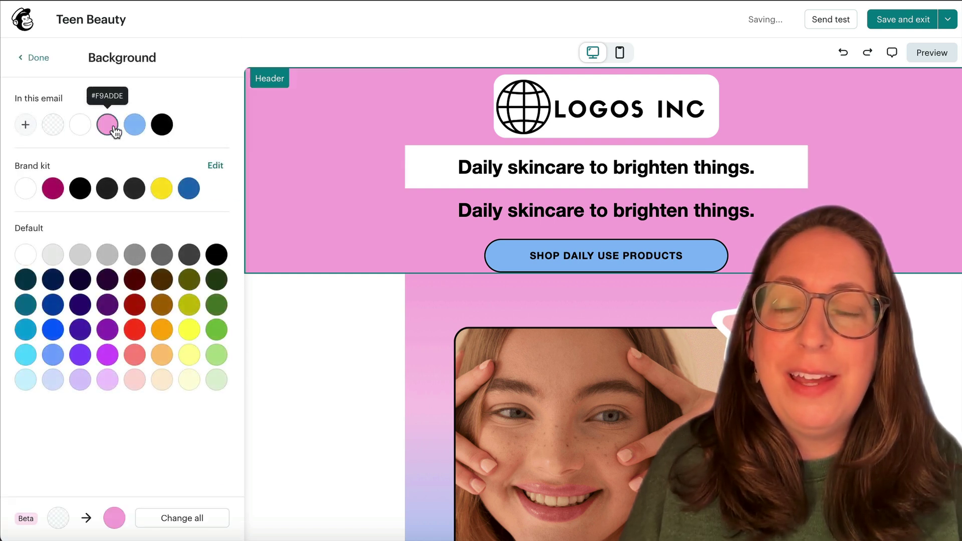
click(53, 128)
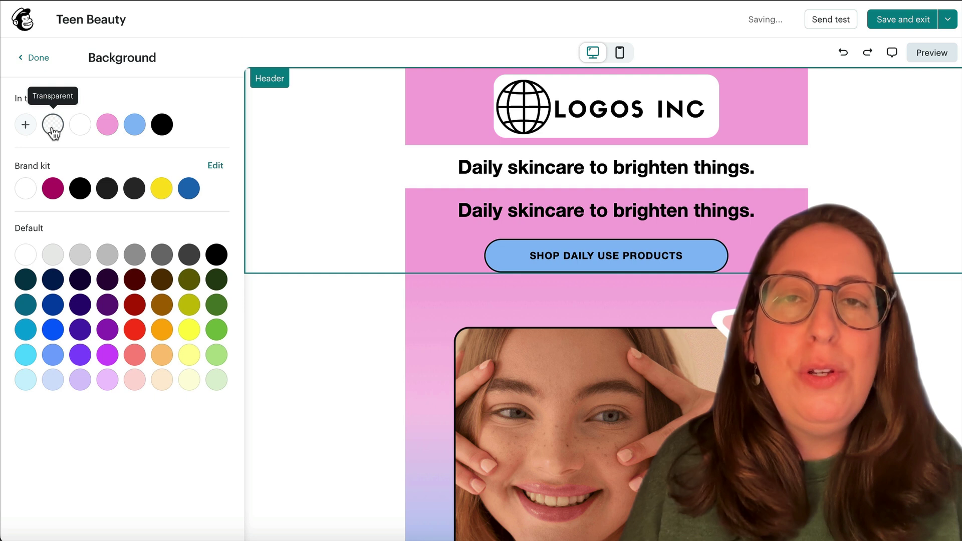
click(35, 64)
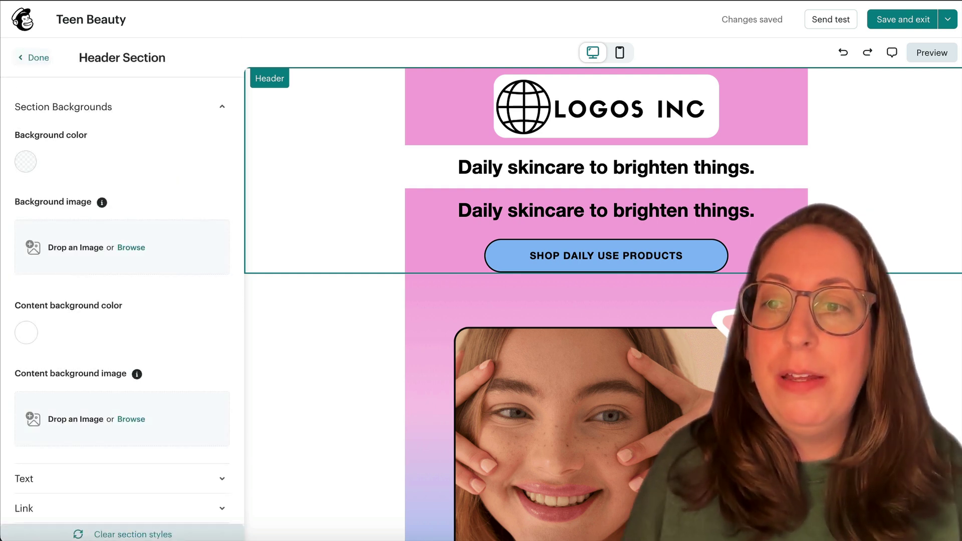
click(28, 339)
click(134, 145)
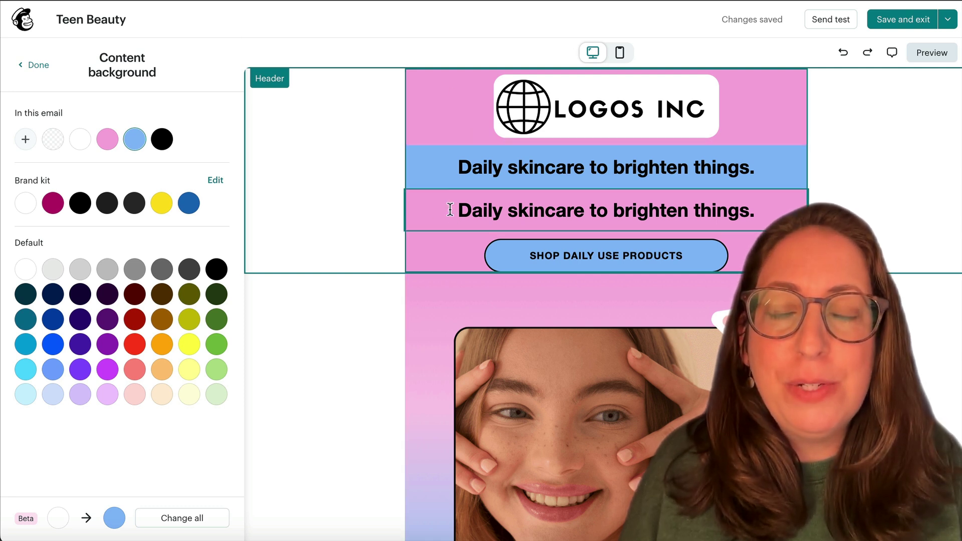
click(439, 117)
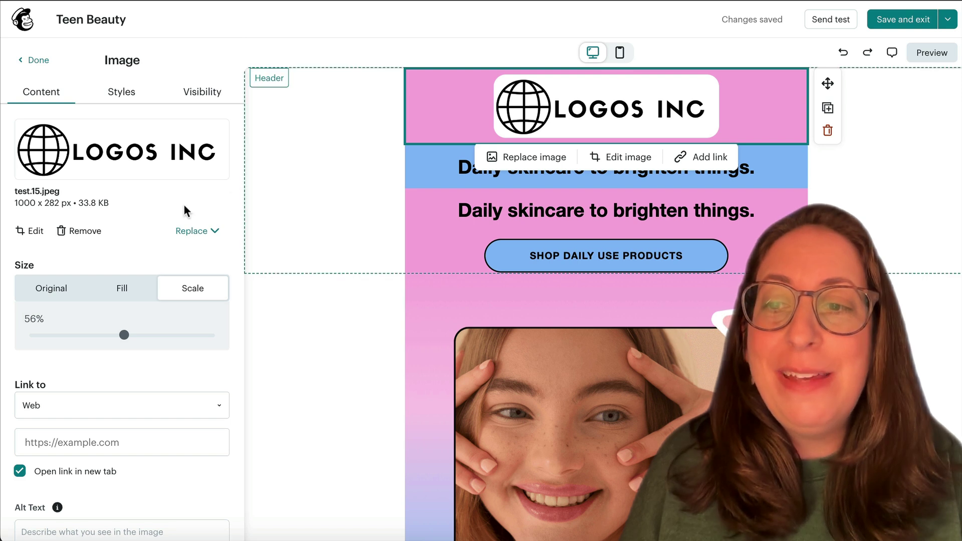
Set the LOGOS INC logo's block background to transparent so it sits on the blue band.
click(128, 99)
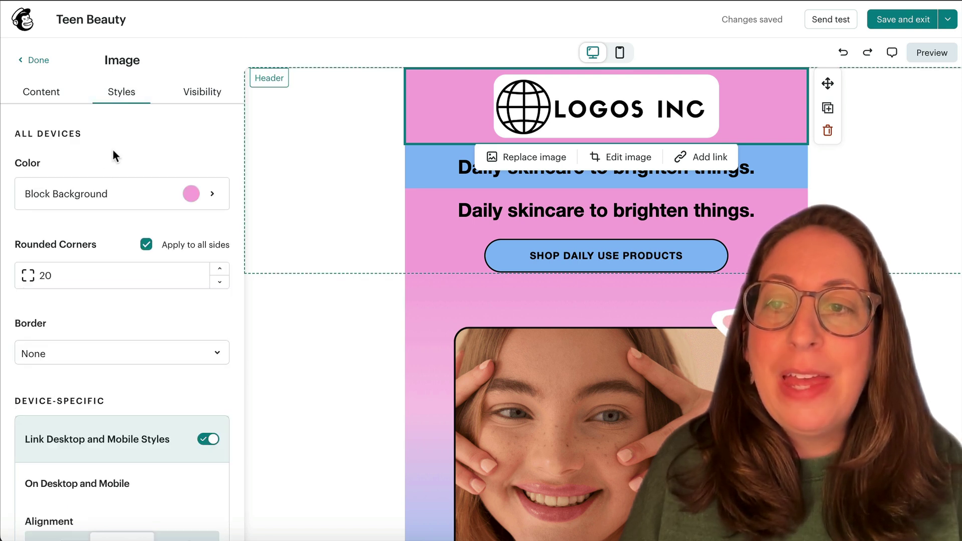
click(140, 214)
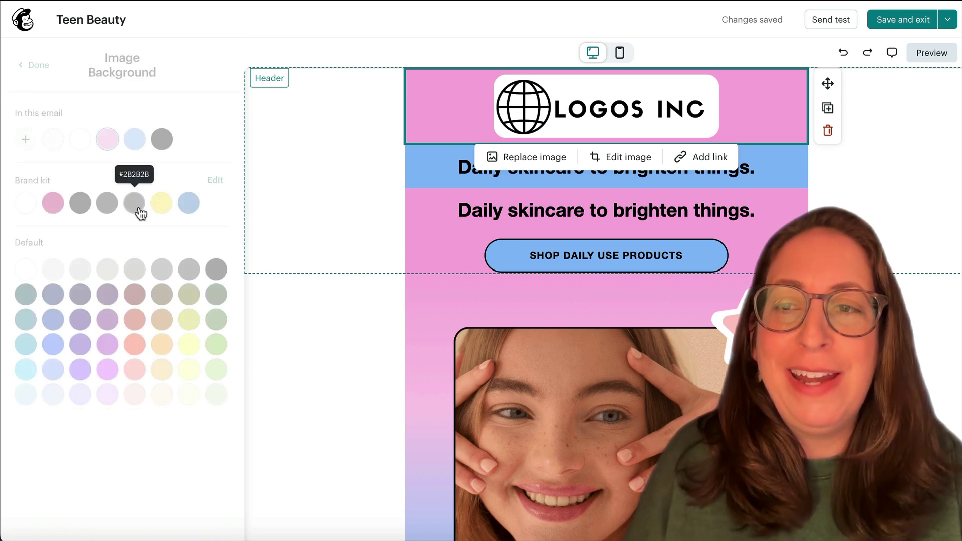
click(53, 139)
click(38, 64)
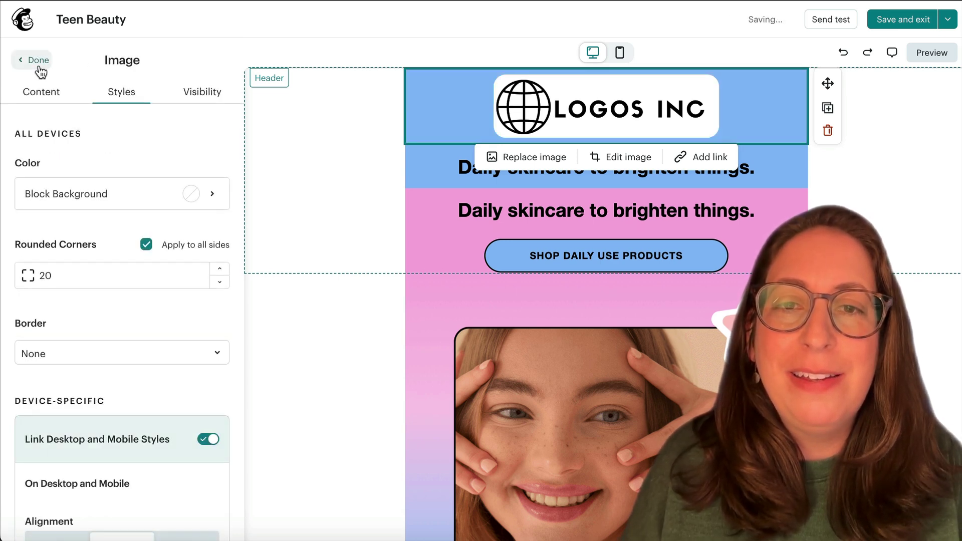
click(434, 180)
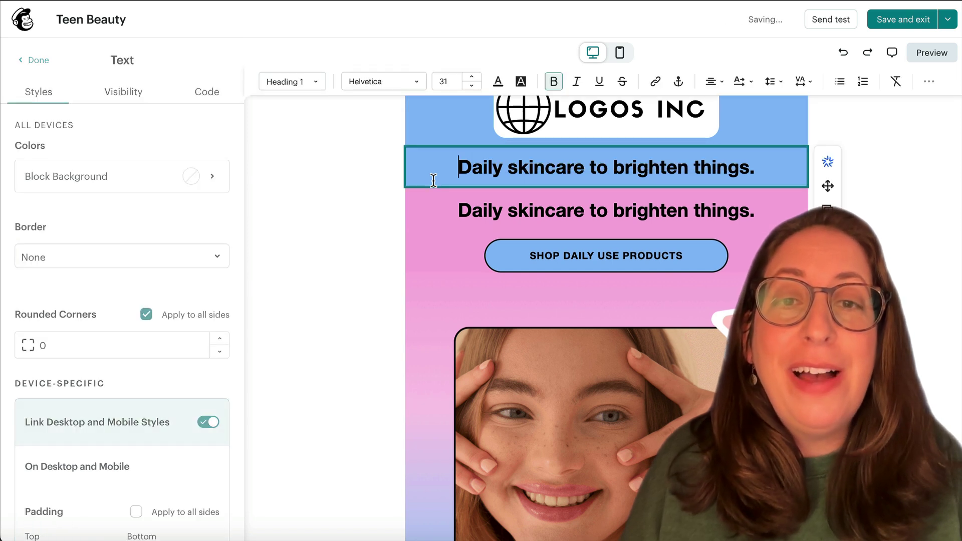
Place the SHOP DAILY USE PRODUCTS button beside the second heading and make that heading's background transparent.
click(582, 263)
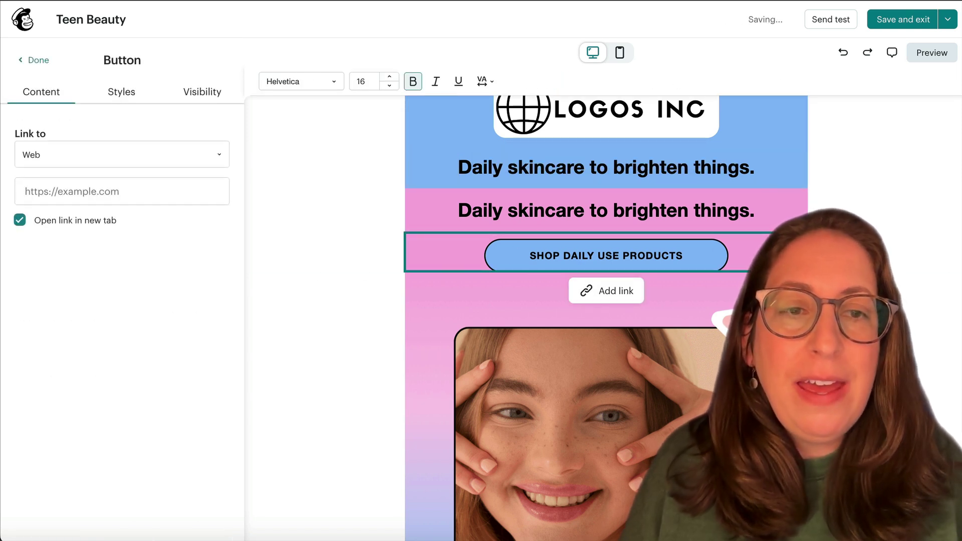
drag(788, 217, 788, 218)
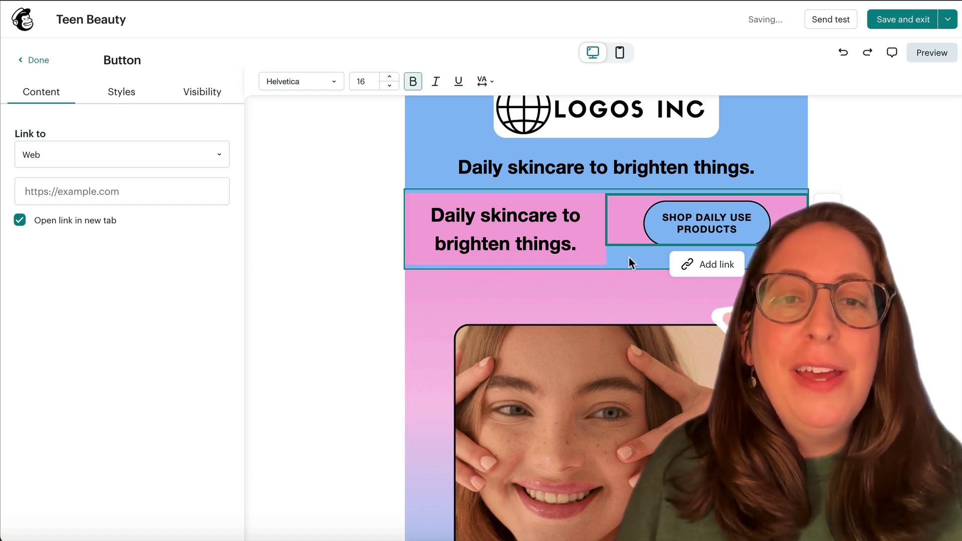
click(590, 237)
click(193, 177)
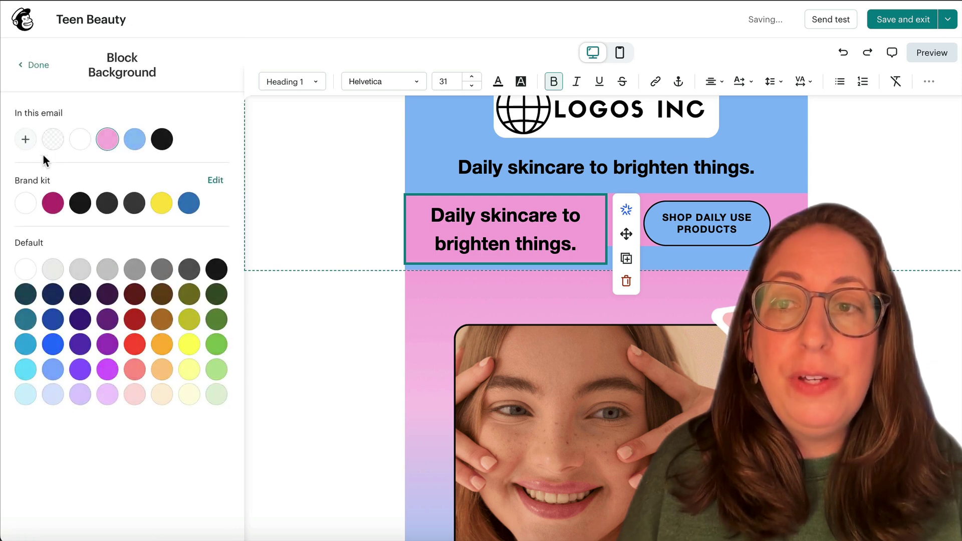
click(53, 141)
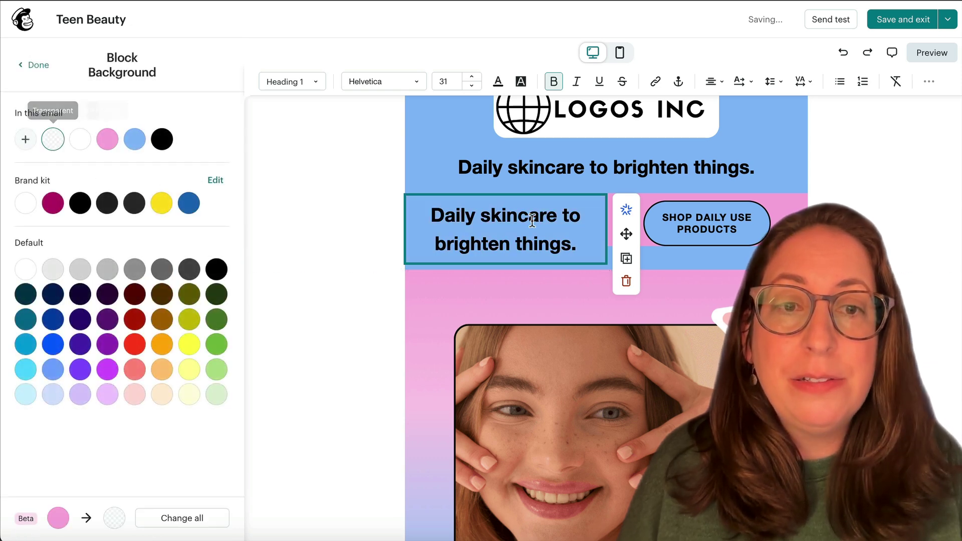
click(654, 259)
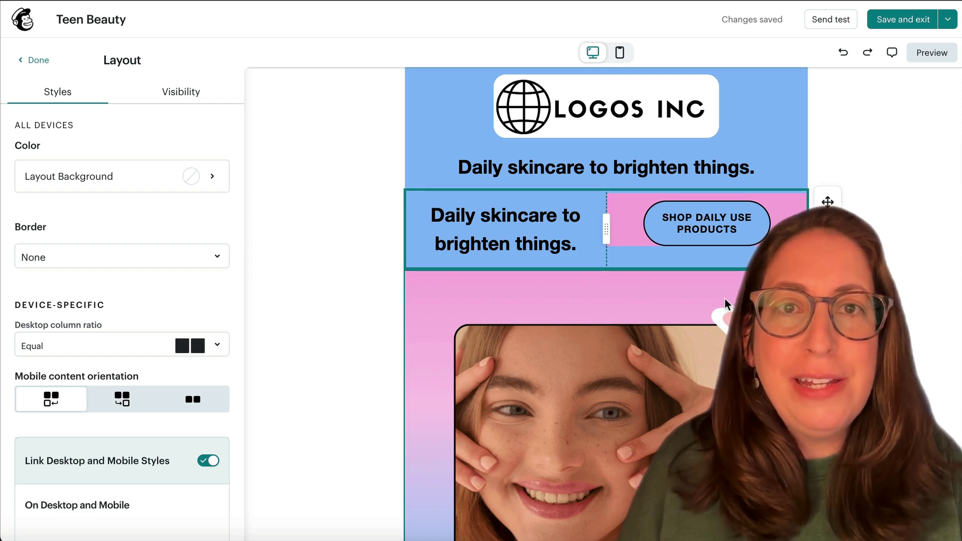
Give the heading-and-button row a yellow layout background from the brand-kit swatch.
click(203, 177)
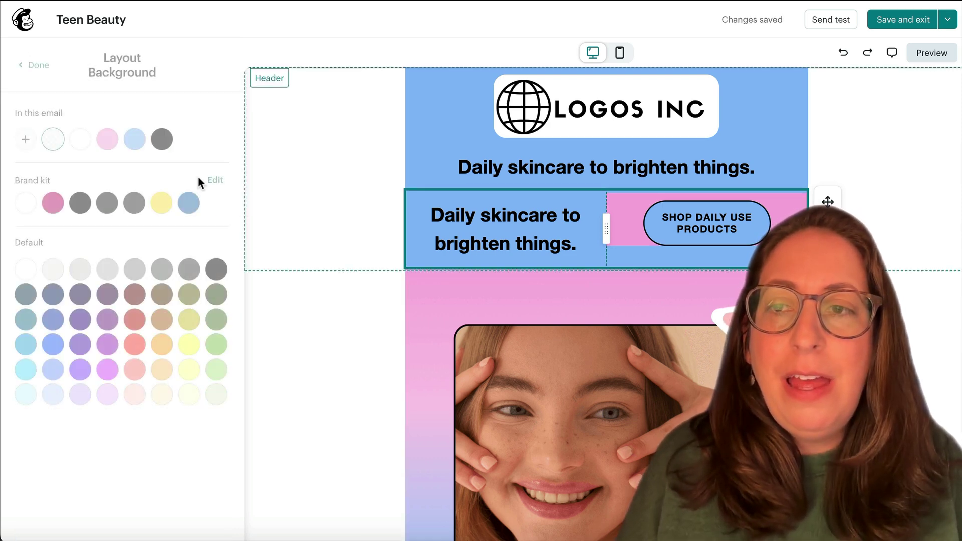
click(162, 201)
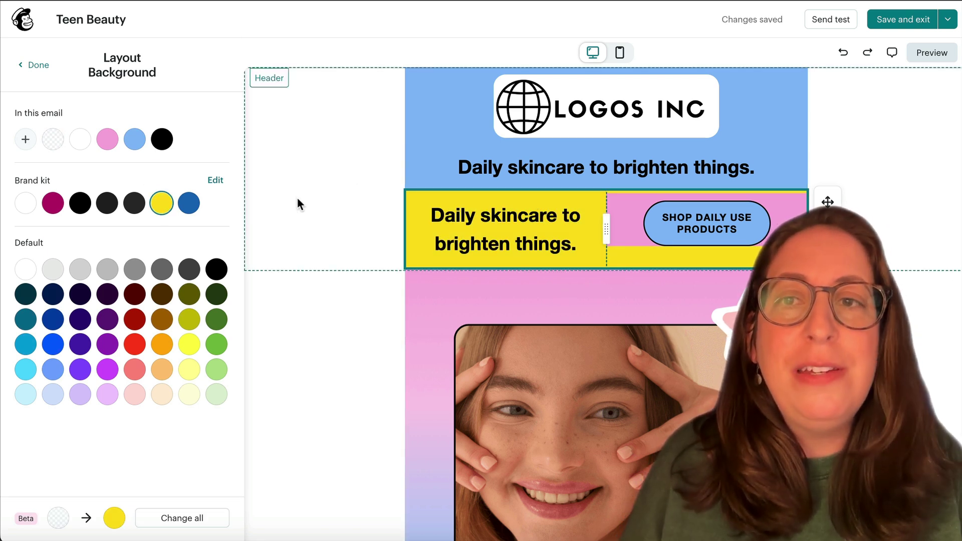
click(31, 66)
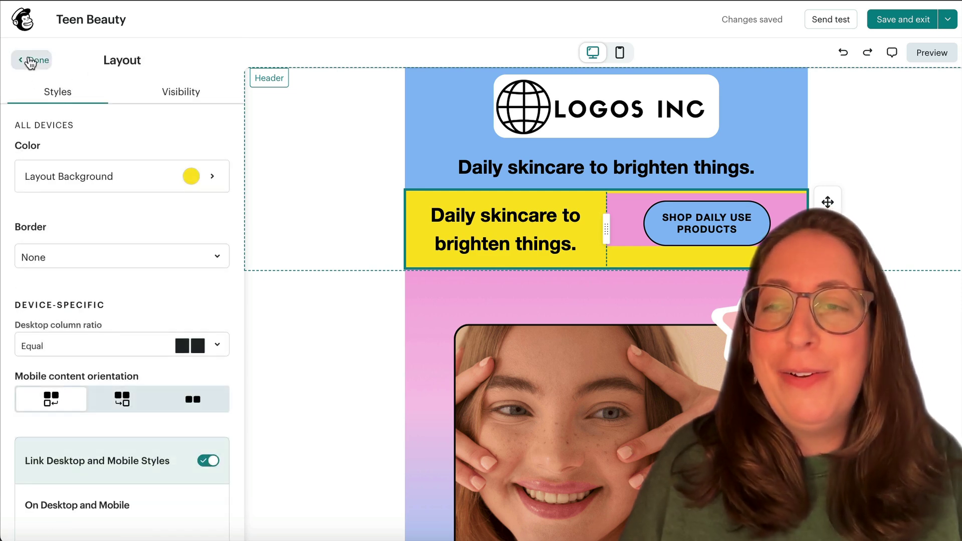
click(29, 60)
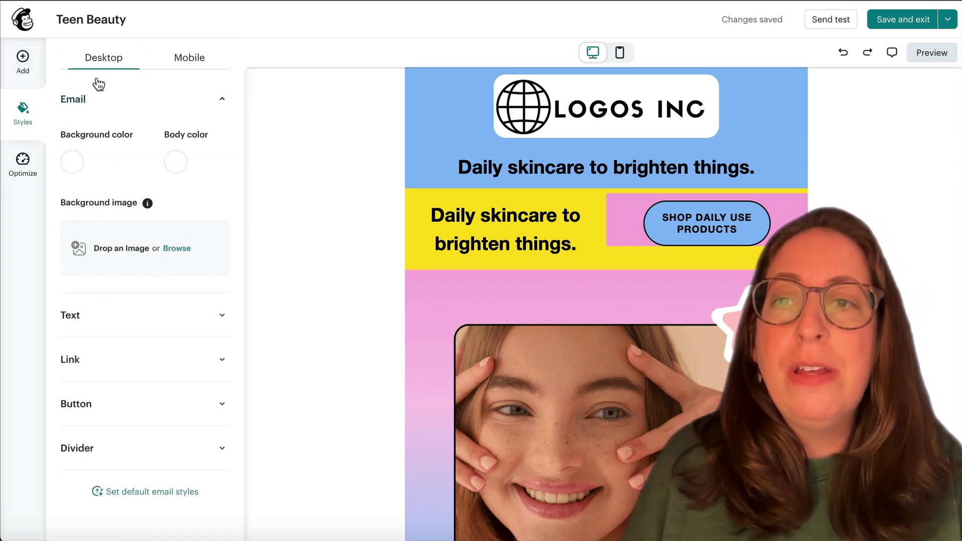
click(354, 149)
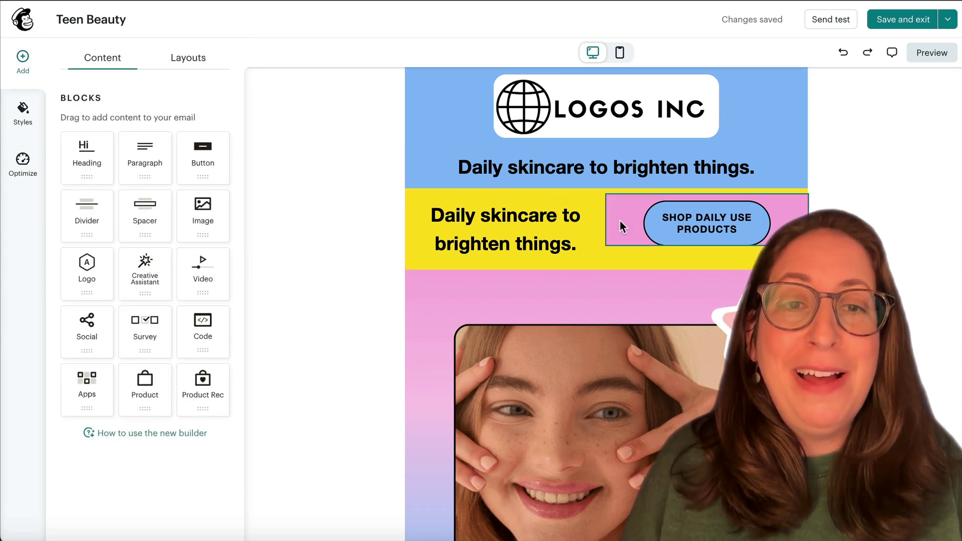